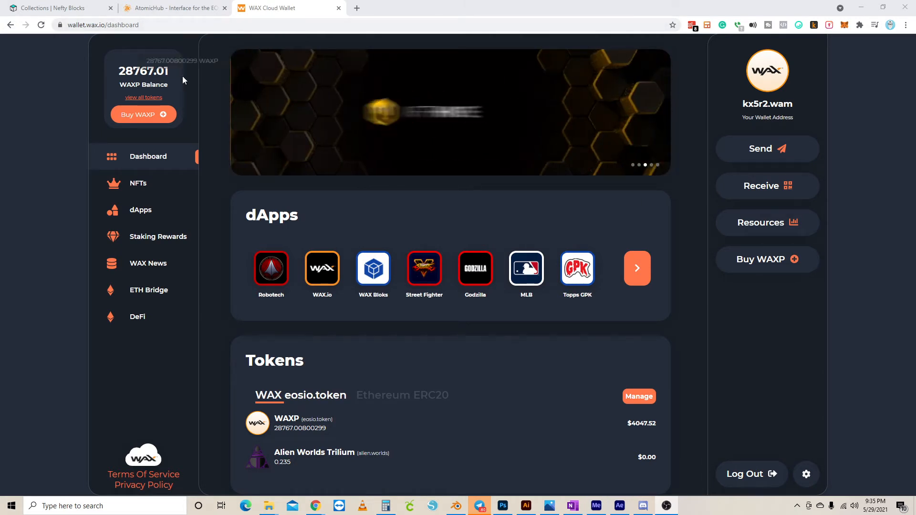
Review the wallet's staking rewards and check the CPU, NET and RAM resources without staking more tokens.
click(144, 238)
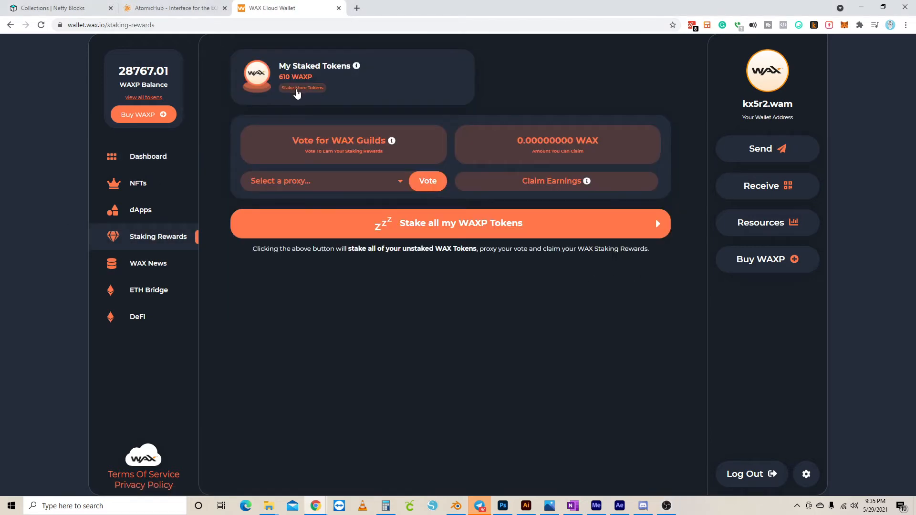
click(300, 89)
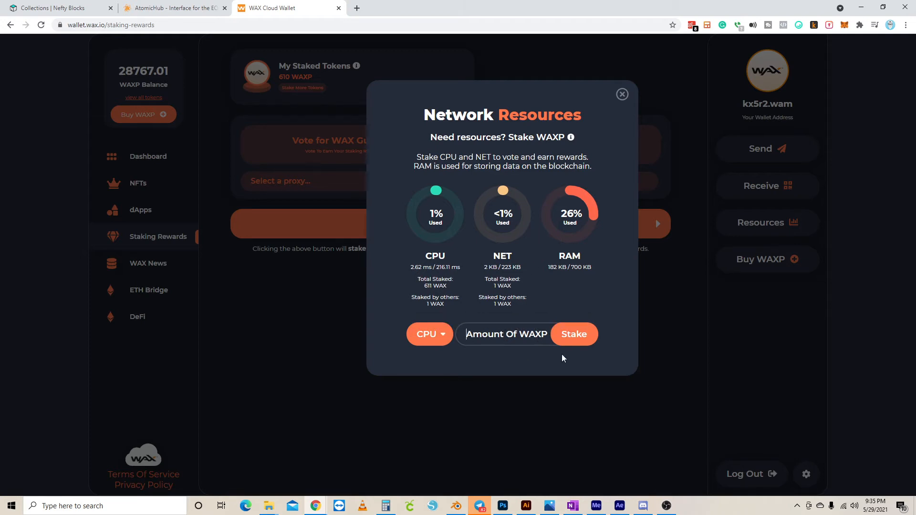
click(623, 95)
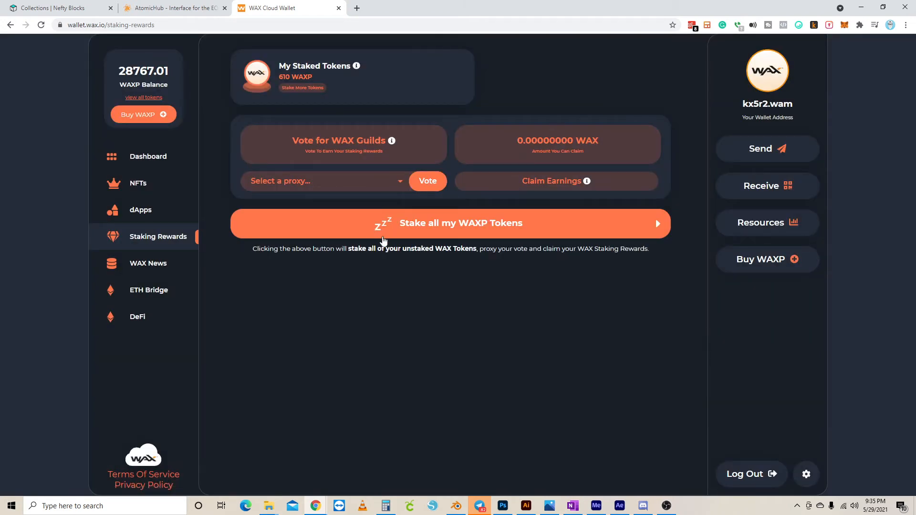
Switch to AtomicHub, look over the assets in the morbs schema and open the M.O.R.B.S Q.U.A.N.T.U.M. template.
click(159, 7)
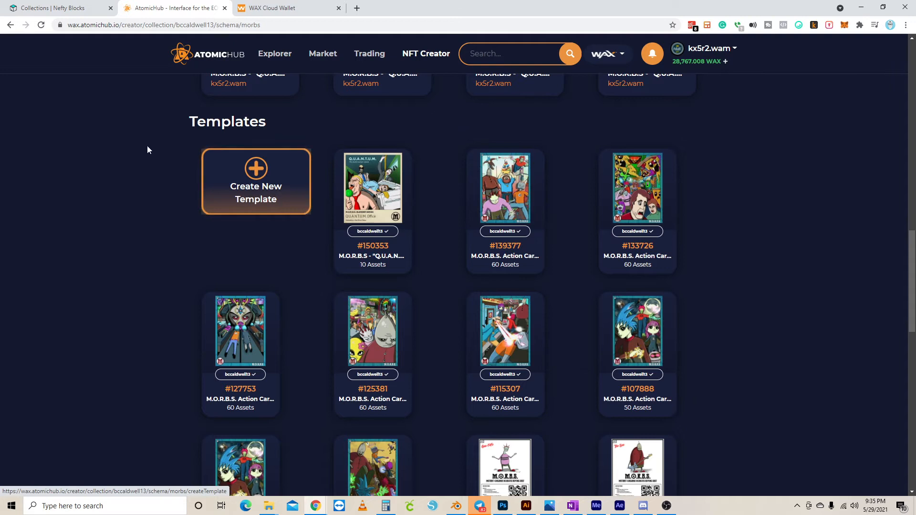
scroll(292, 213, up, 5)
scroll(322, 221, up, 2)
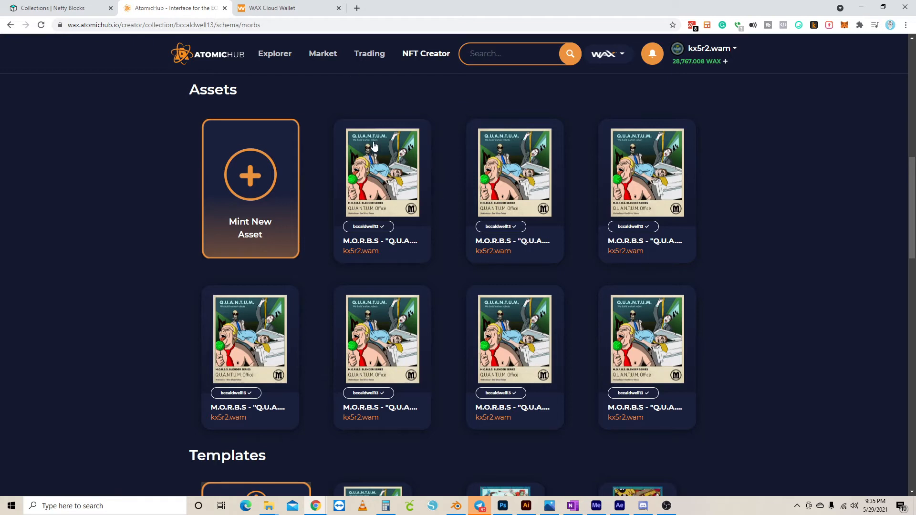
scroll(368, 172, down, 3)
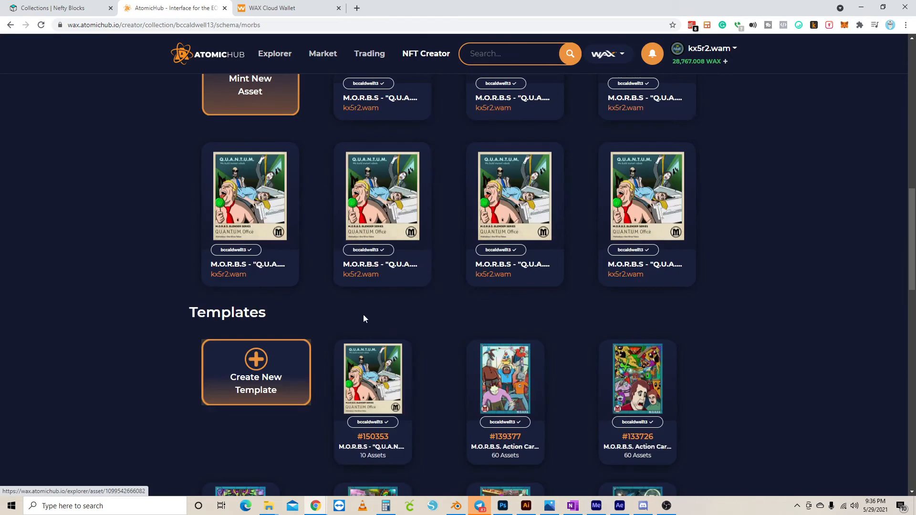
scroll(225, 299, down, 3)
click(382, 300)
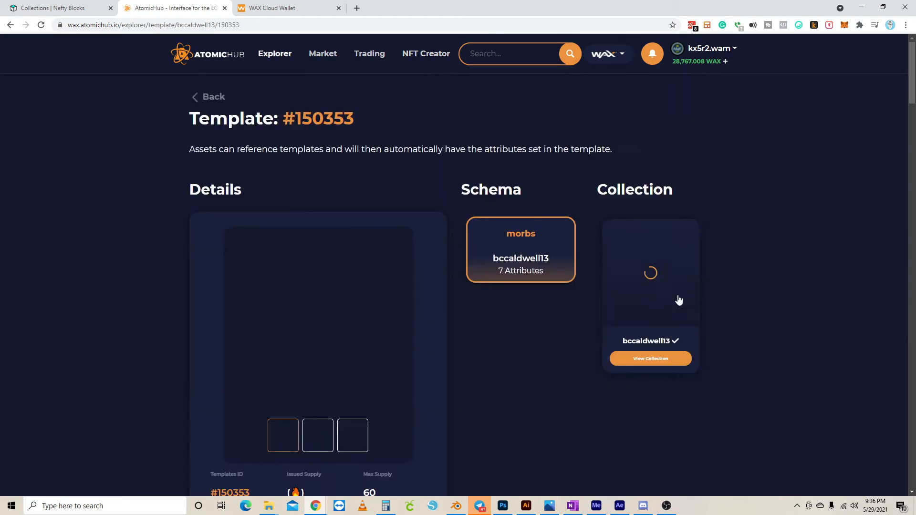
View the Q.U.A.N.T.U.M. card's description and AR instruction images, and return to its front artwork.
scroll(754, 289, down, 4)
scroll(407, 273, up, 2)
click(315, 347)
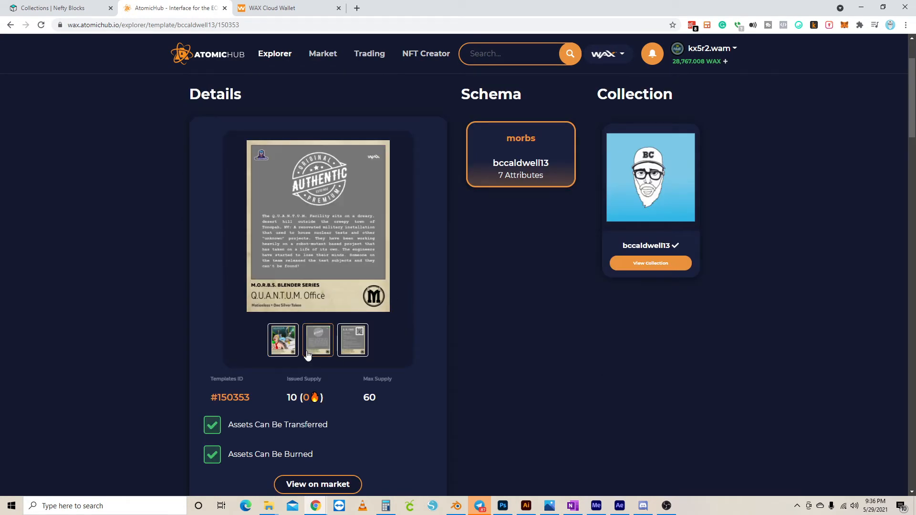
click(354, 347)
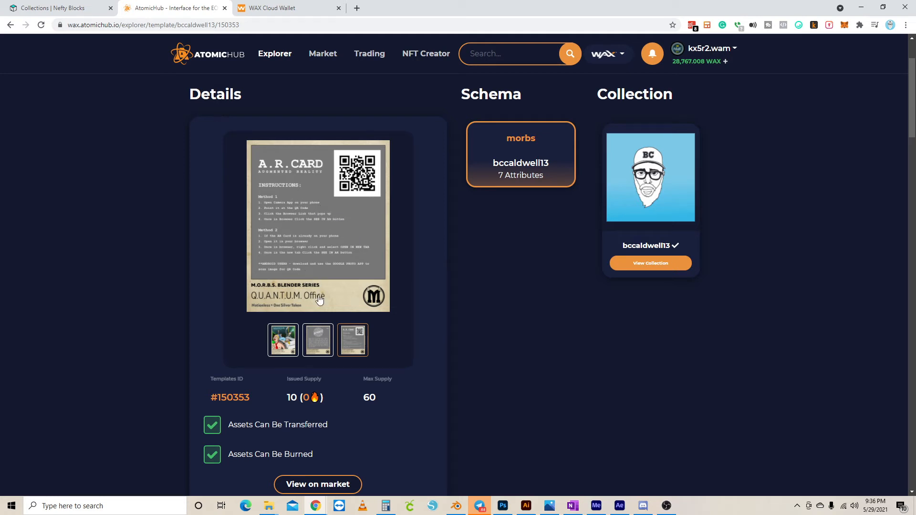
click(293, 345)
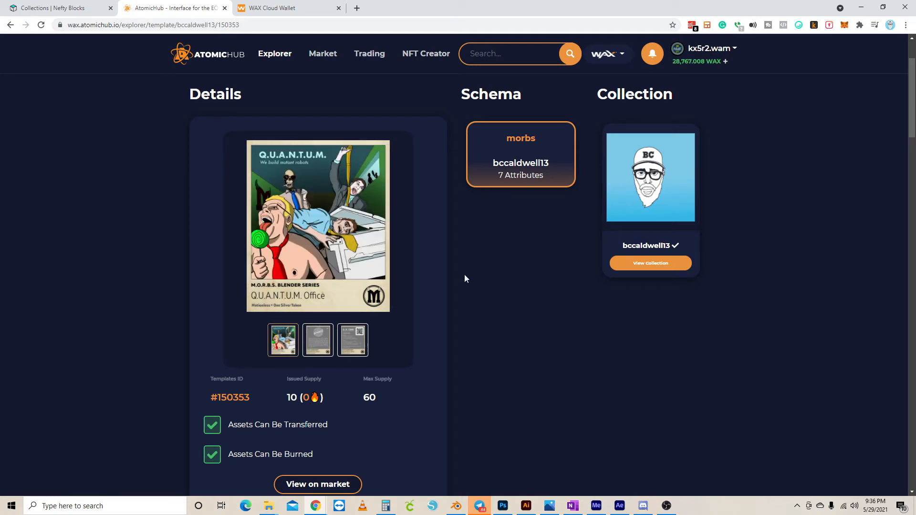
Examine the template's supply, transfer and burn settings and its immutable data attributes.
scroll(448, 288, down, 1)
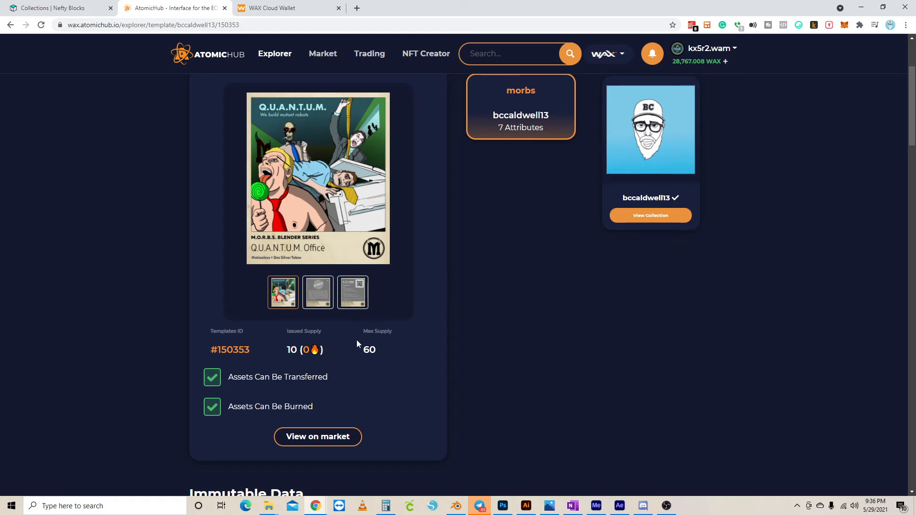
scroll(419, 345, down, 4)
scroll(418, 345, down, 4)
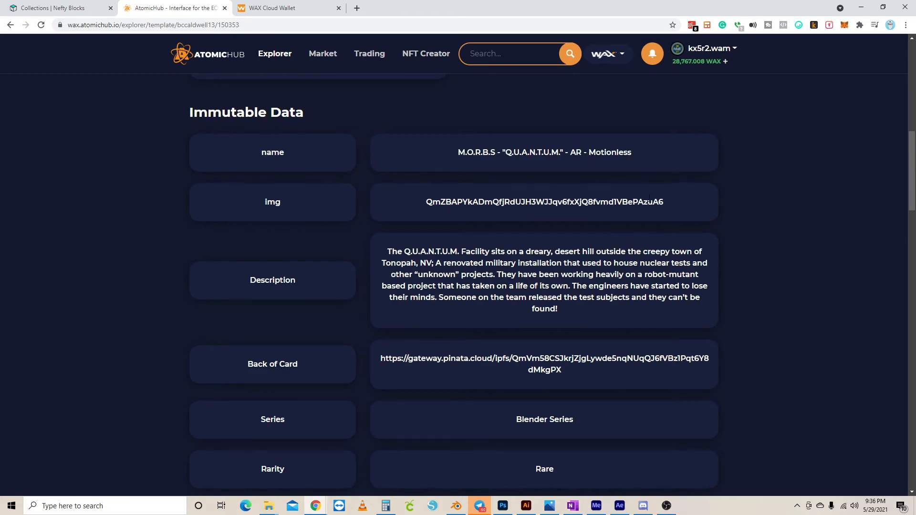
scroll(557, 321, down, 2)
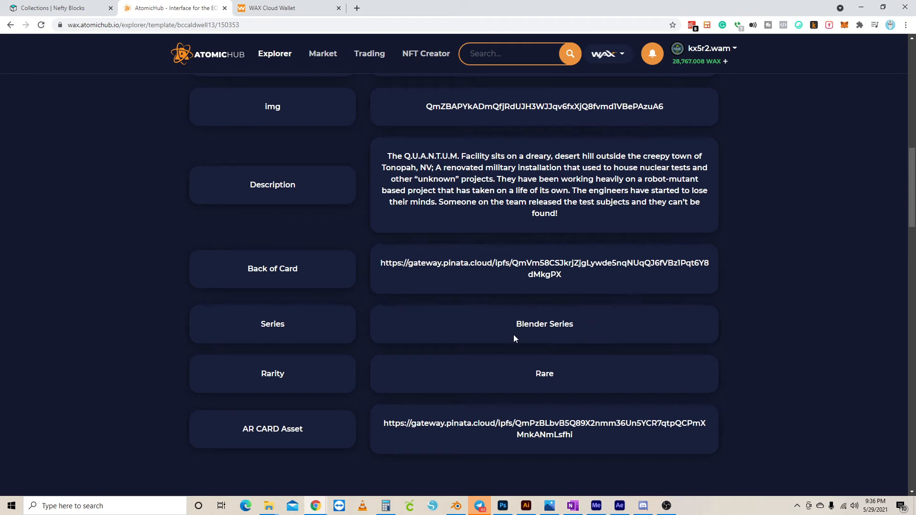
scroll(606, 300, down, 2)
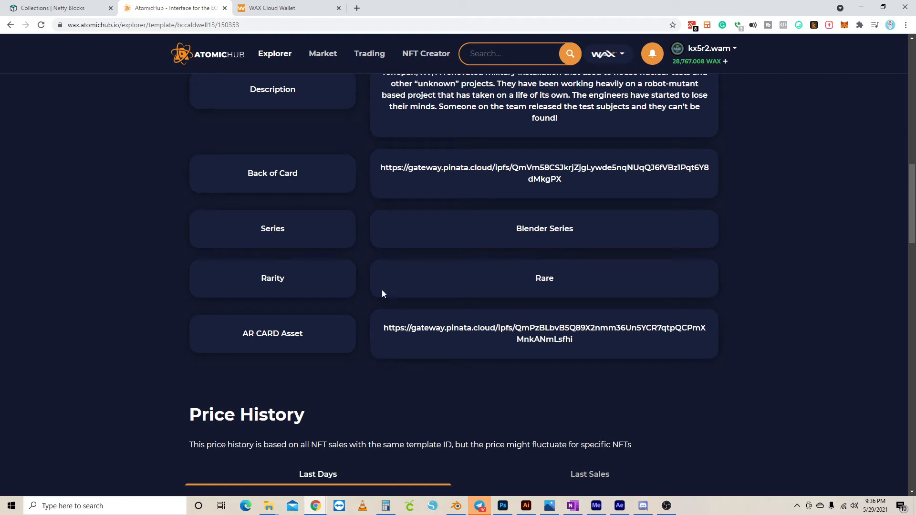
scroll(578, 326, up, 12)
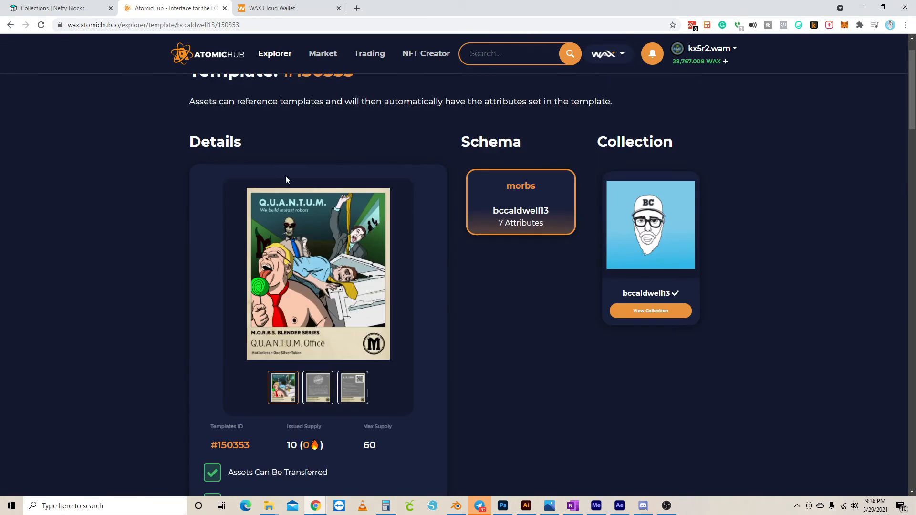
scroll(254, 204, up, 1)
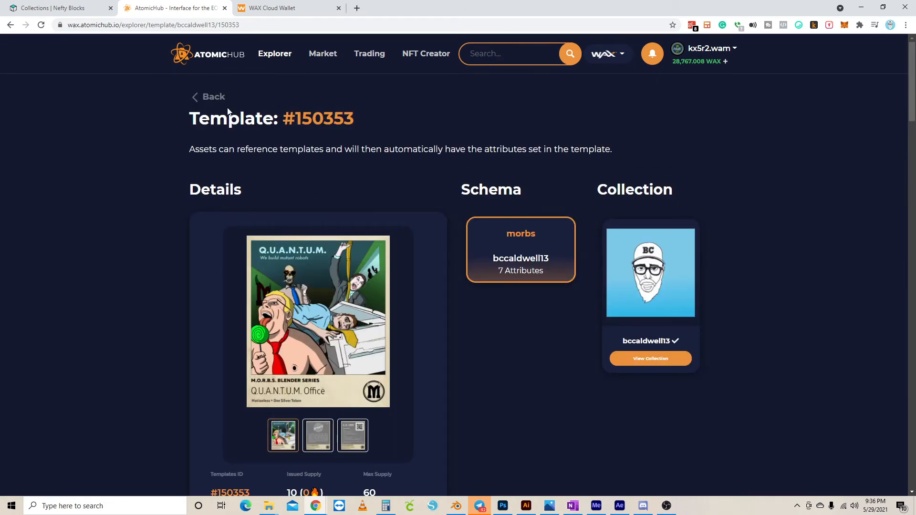
Go back to the morbs schema and review its minted Q.U.A.N.T.U.M. assets and templates.
click(204, 97)
scroll(368, 268, up, 4)
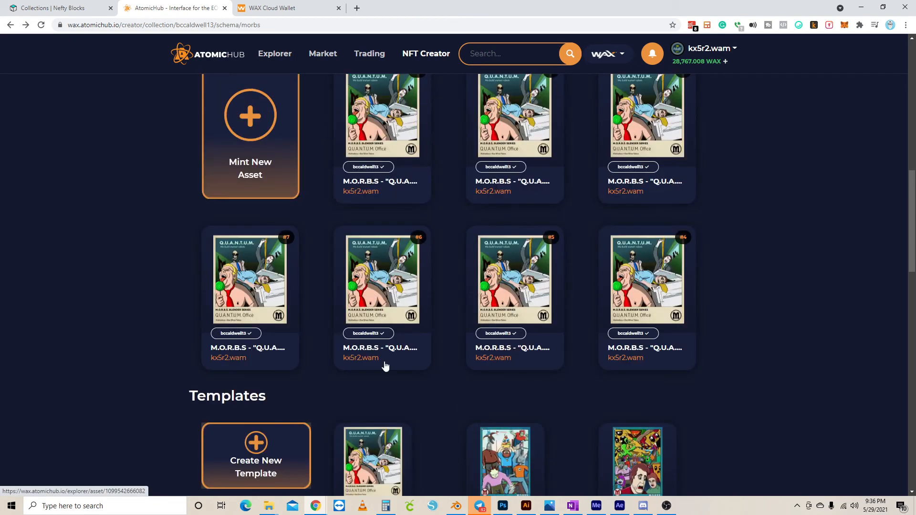
scroll(458, 157, up, 1)
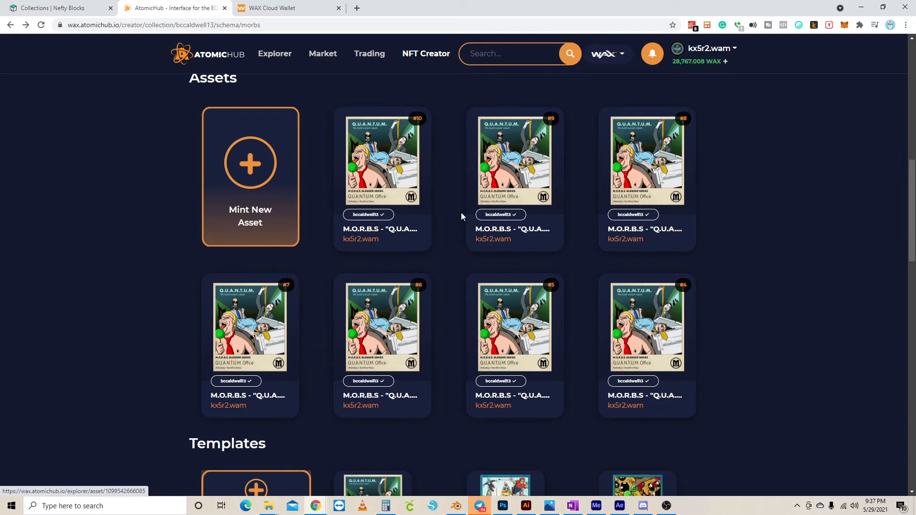
scroll(426, 316, down, 4)
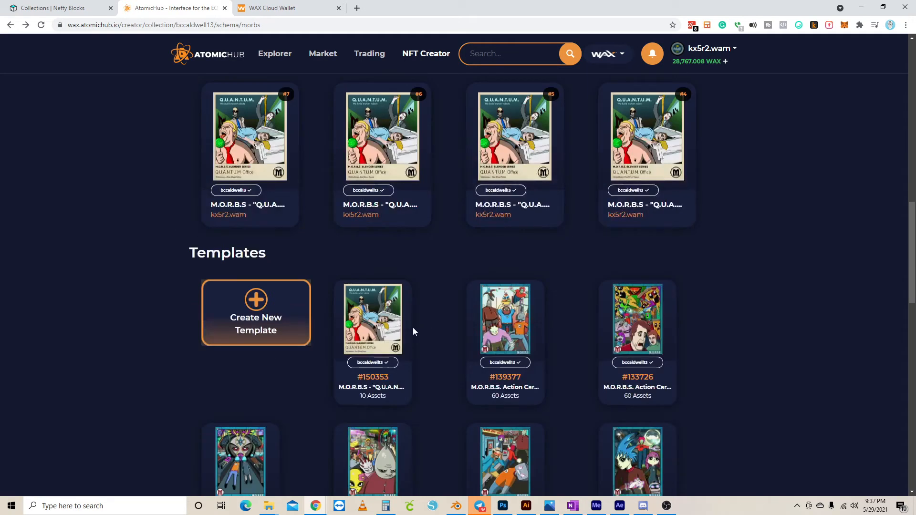
scroll(420, 327, up, 3)
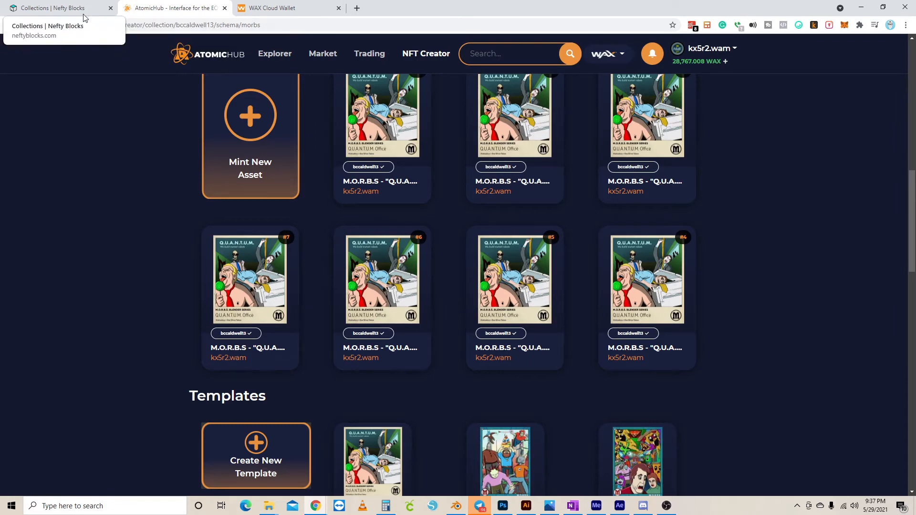
Switch to NeftyBlocks and browse the collections listed on its home page.
click(52, 8)
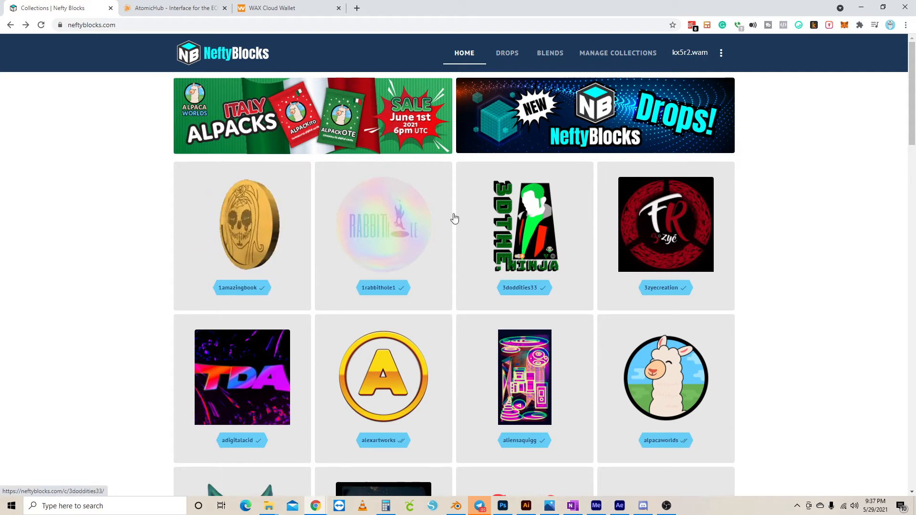
scroll(384, 289, down, 9)
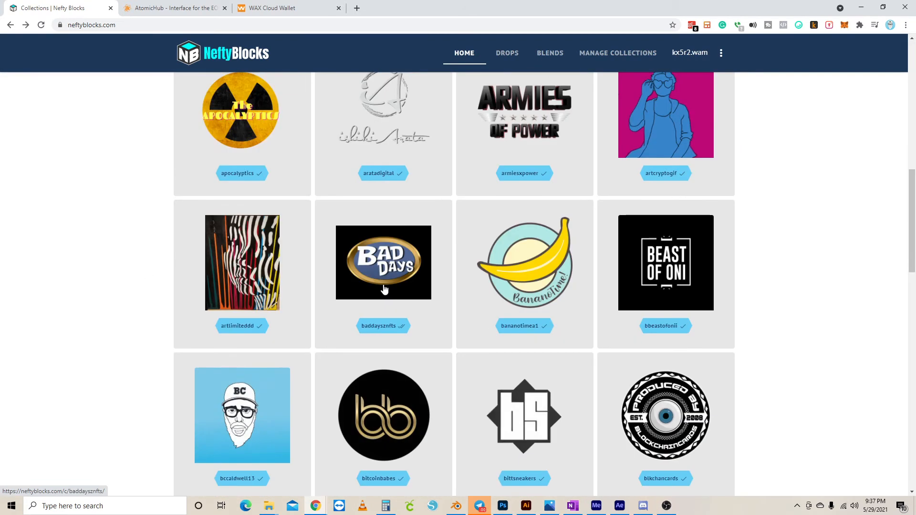
scroll(384, 289, down, 7)
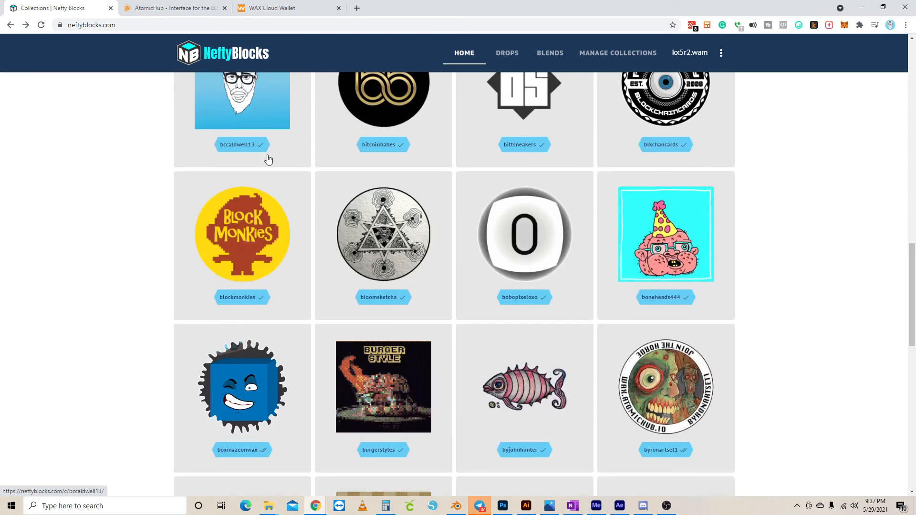
scroll(351, 267, down, 8)
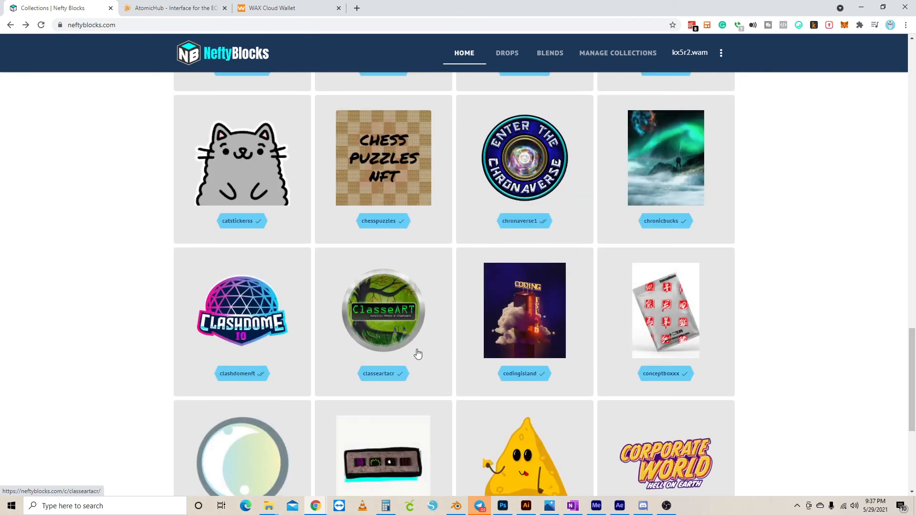
scroll(431, 288, up, 15)
scroll(427, 287, up, 11)
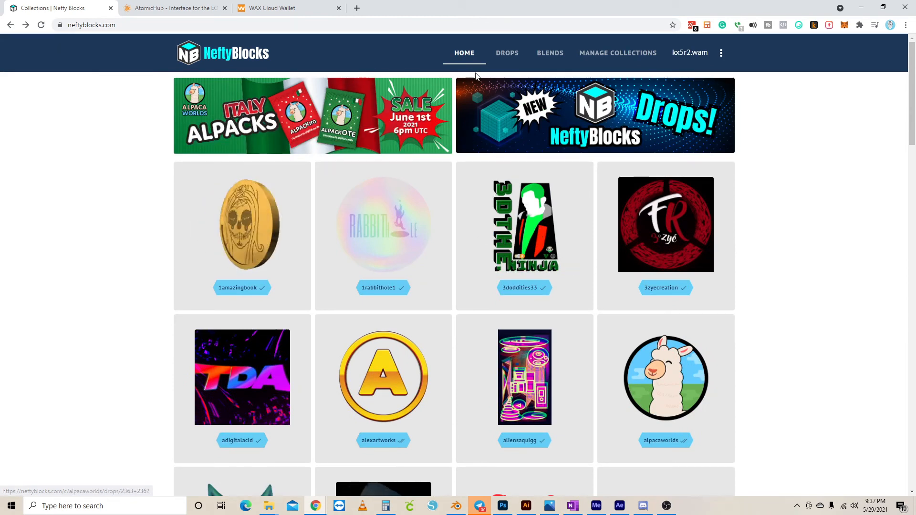
Open the Nifty BC collection among the managed collections and bring up its RAM resources.
click(614, 57)
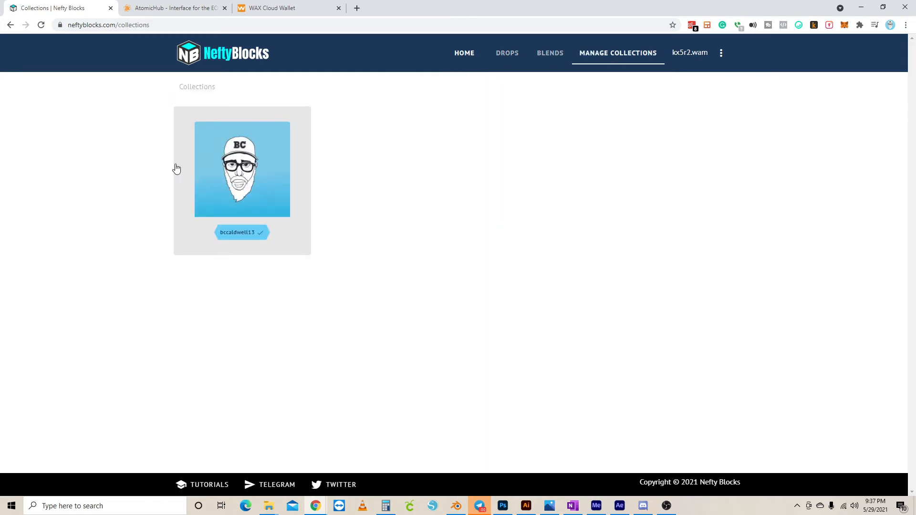
click(240, 170)
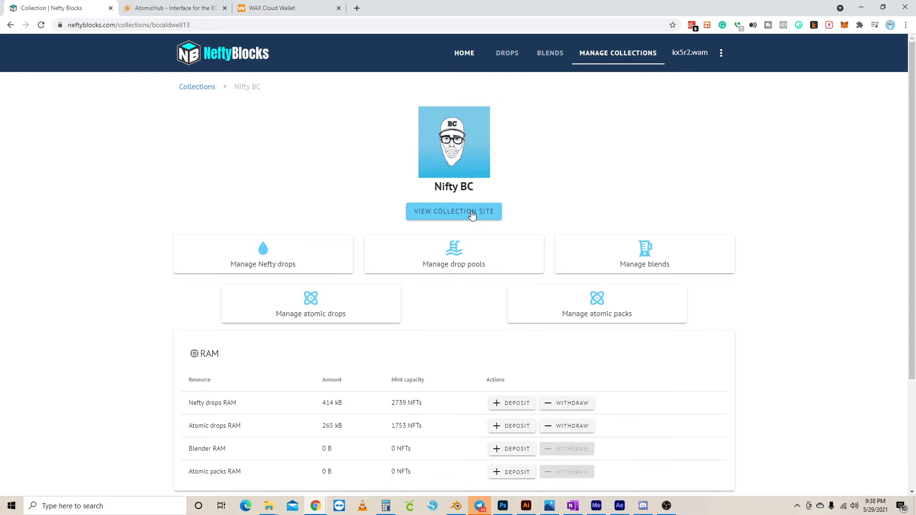
scroll(479, 238, down, 3)
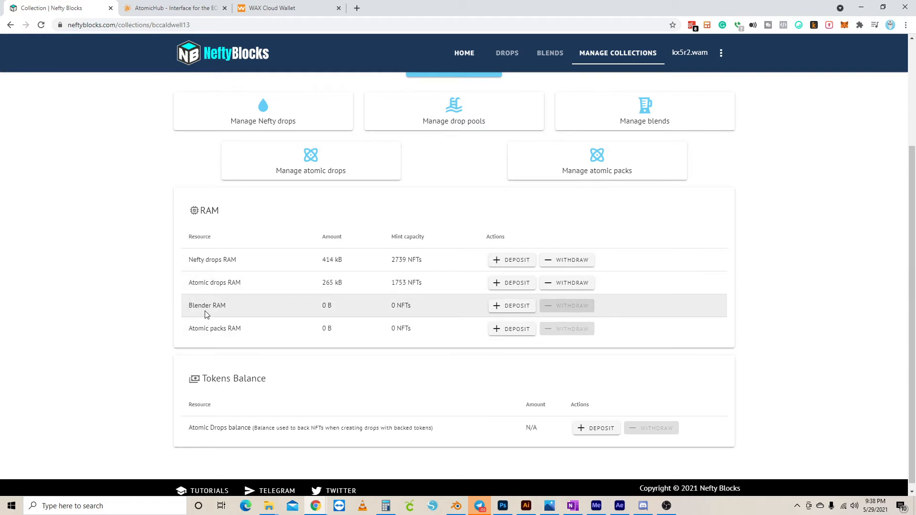
Deposit 250 WAX of Blender RAM for the collection and approve the transaction in the WAX Cloud Wallet.
click(522, 309)
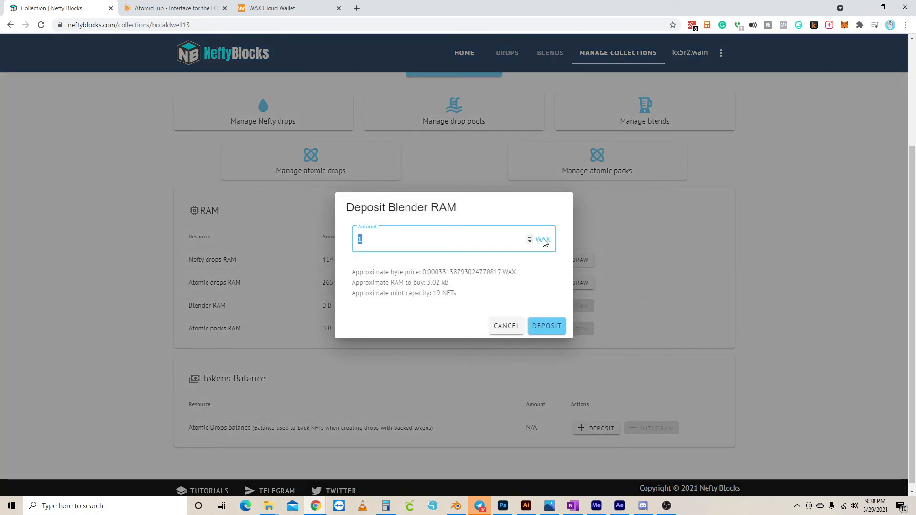
text(250)
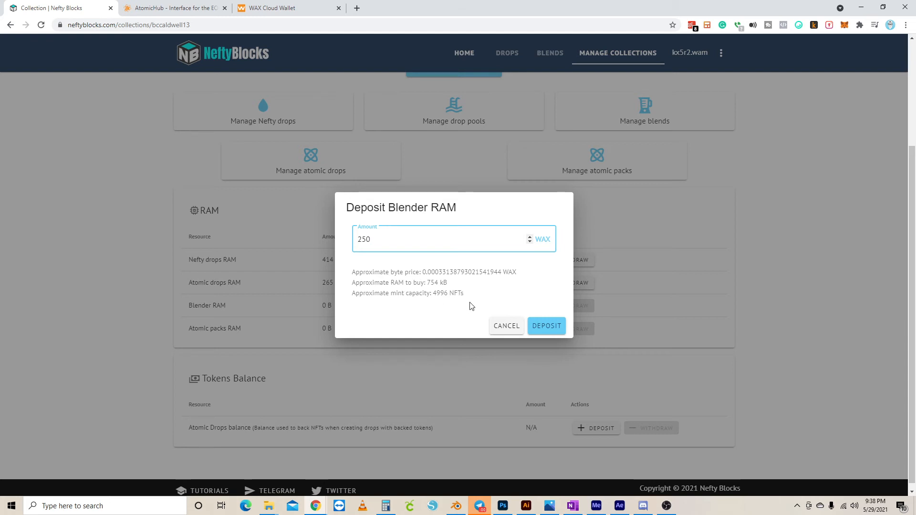
click(544, 328)
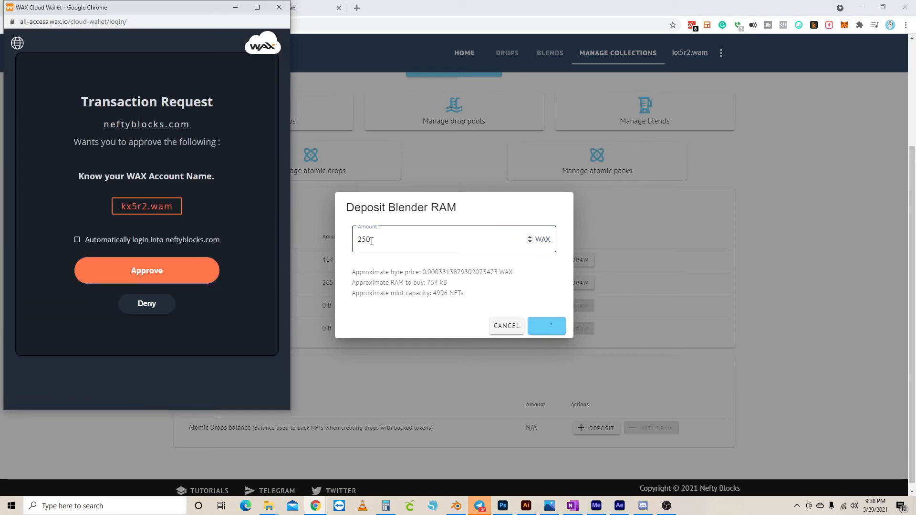
click(202, 284)
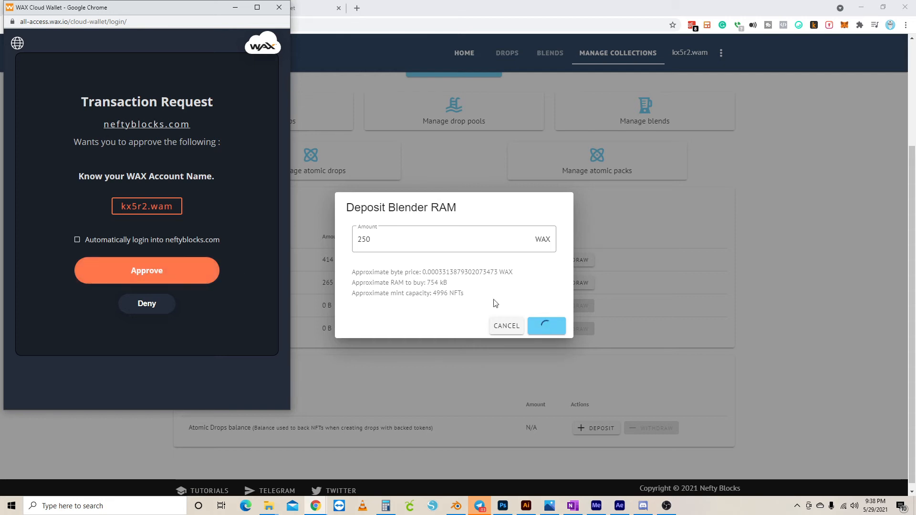
click(204, 265)
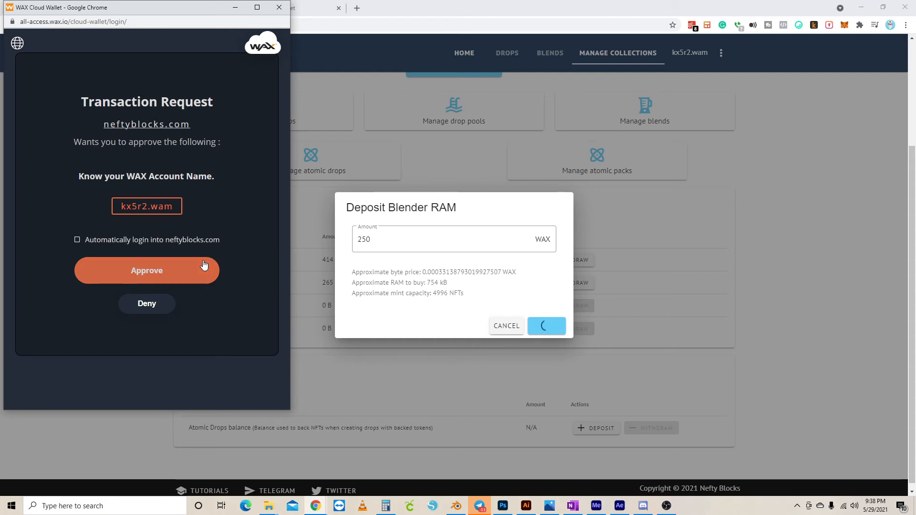
click(168, 276)
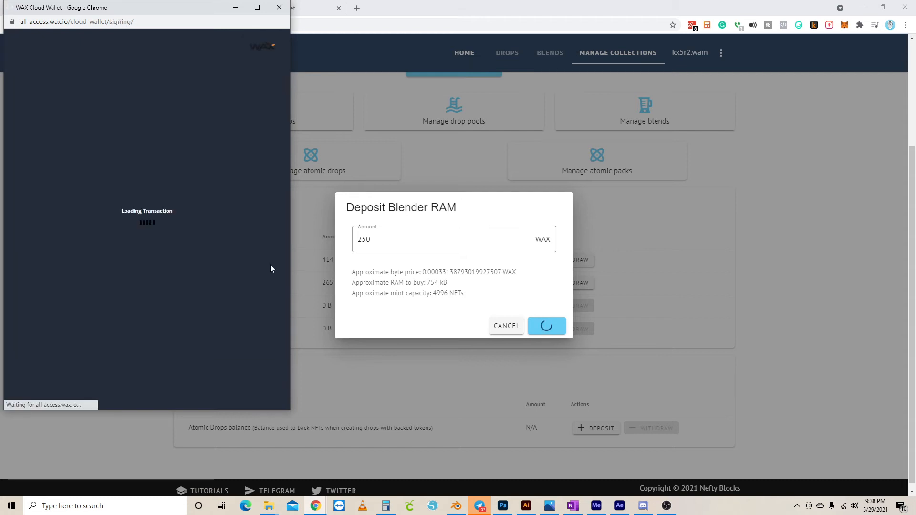
click(188, 303)
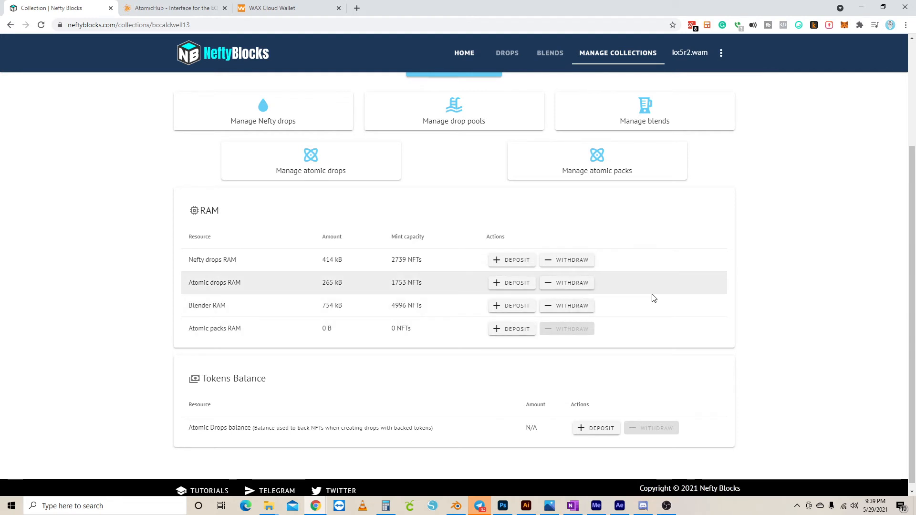
Open the Nifty BC collection's blends, add blenderizerx as an authorized account and approve the wallet transaction.
scroll(653, 298, up, 3)
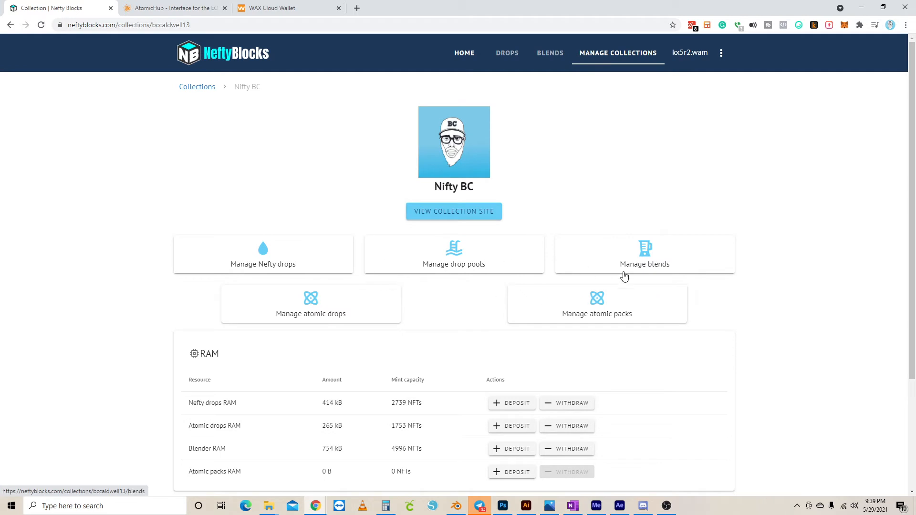
click(645, 258)
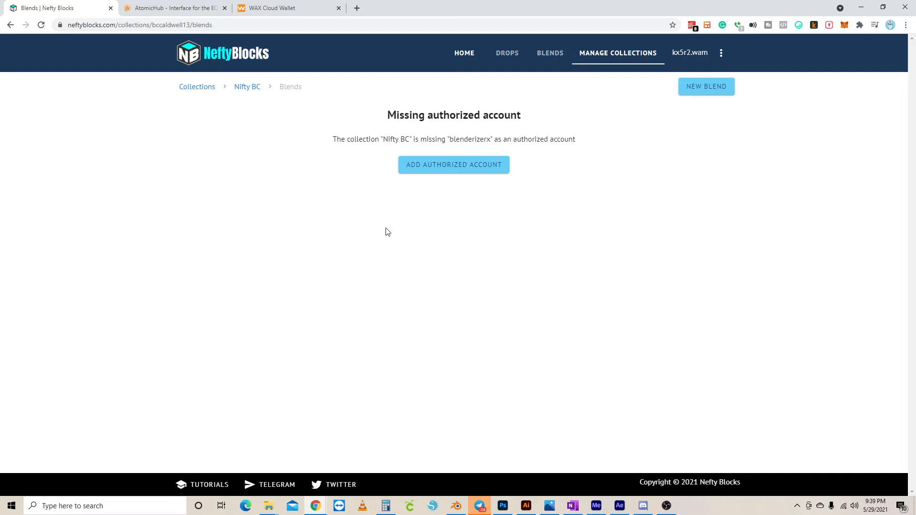
click(453, 176)
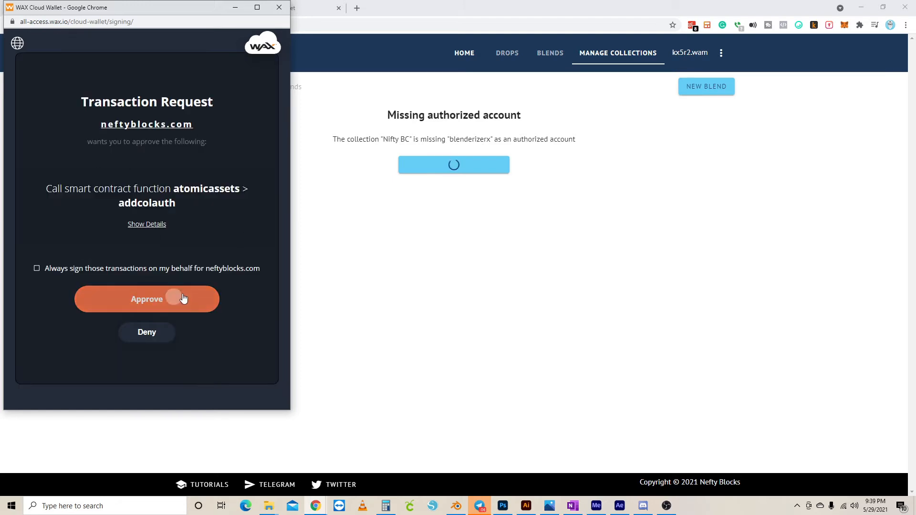
click(174, 300)
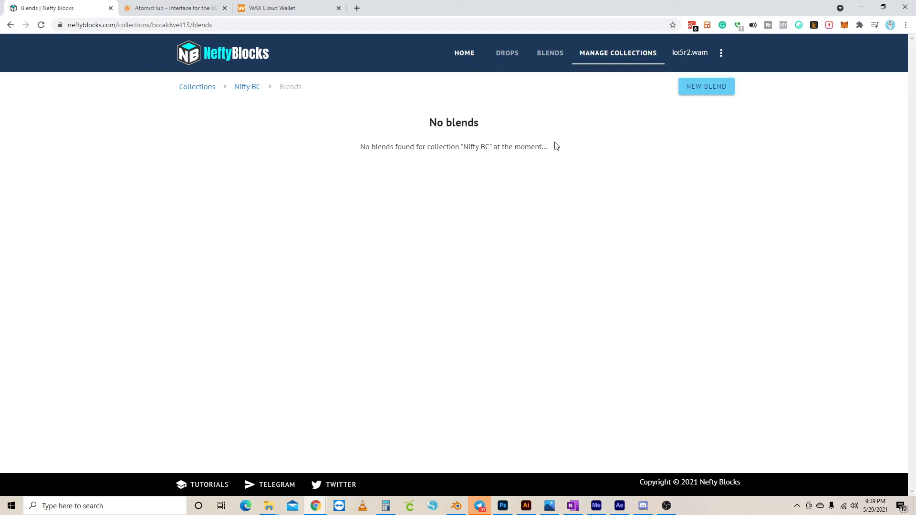
Start a new blend and set its result to template #150353, M.O.R.B.S - "Q.U.A.N.T.U.M." - AR - Motionless, from the morbs schema.
click(701, 91)
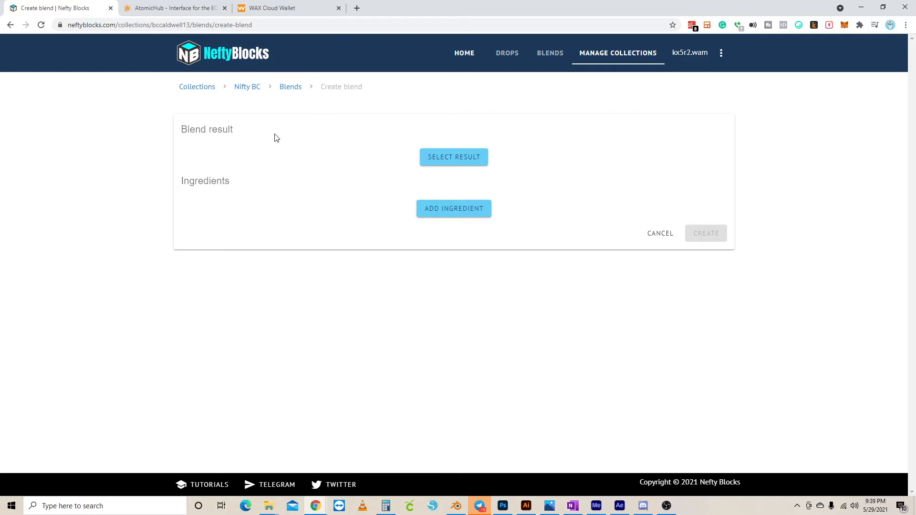
click(447, 159)
click(416, 235)
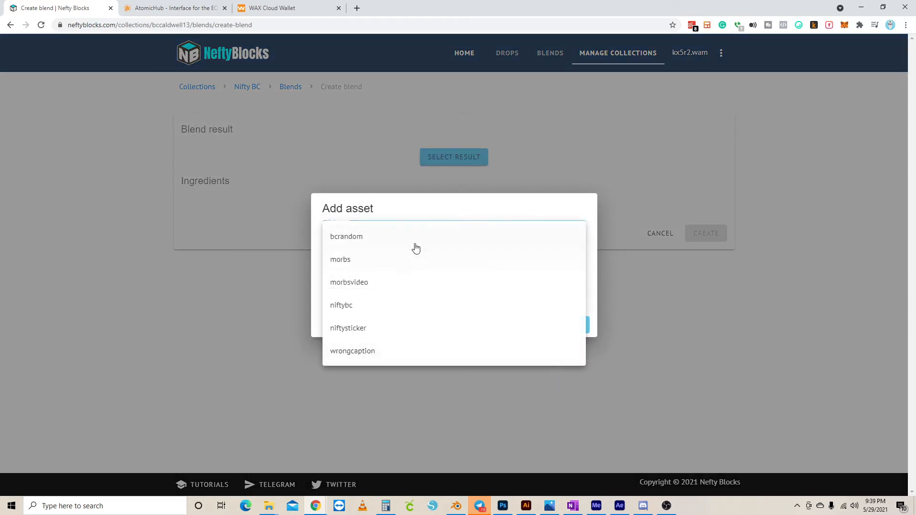
click(403, 261)
click(409, 281)
click(456, 279)
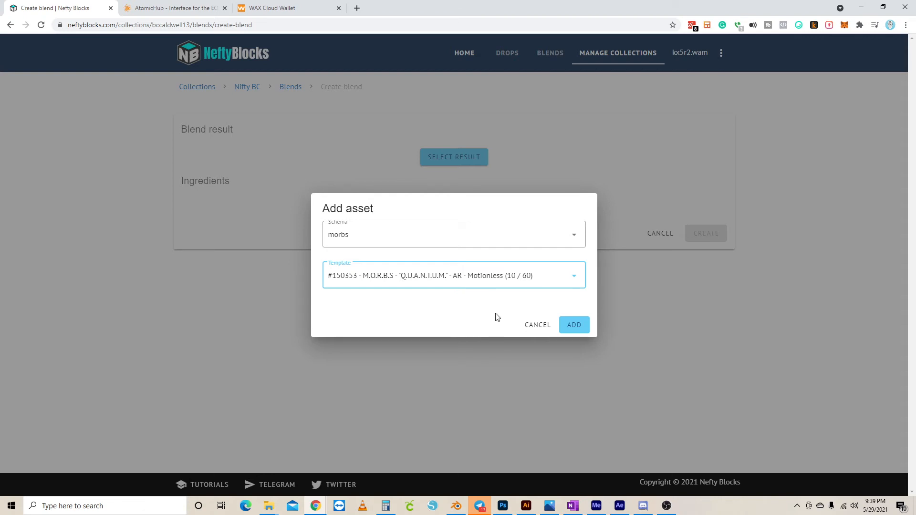
click(578, 328)
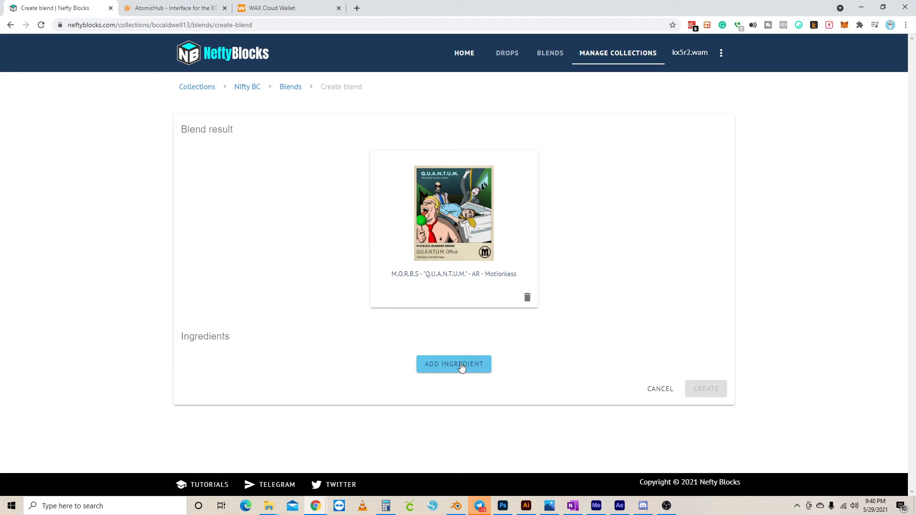
Add one M.O.R.B.S. Official Silver Token, template #147637 from the morbsvideo schema, as the blend's ingredient.
click(450, 376)
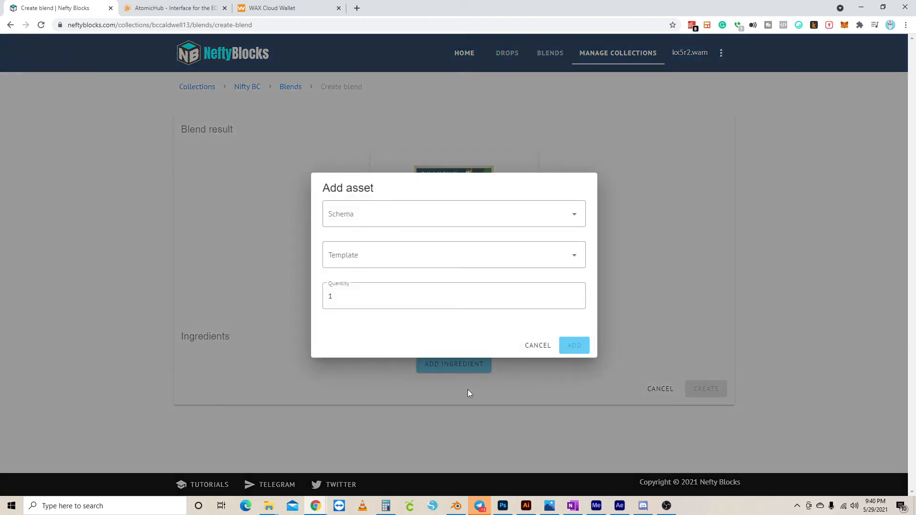
click(437, 222)
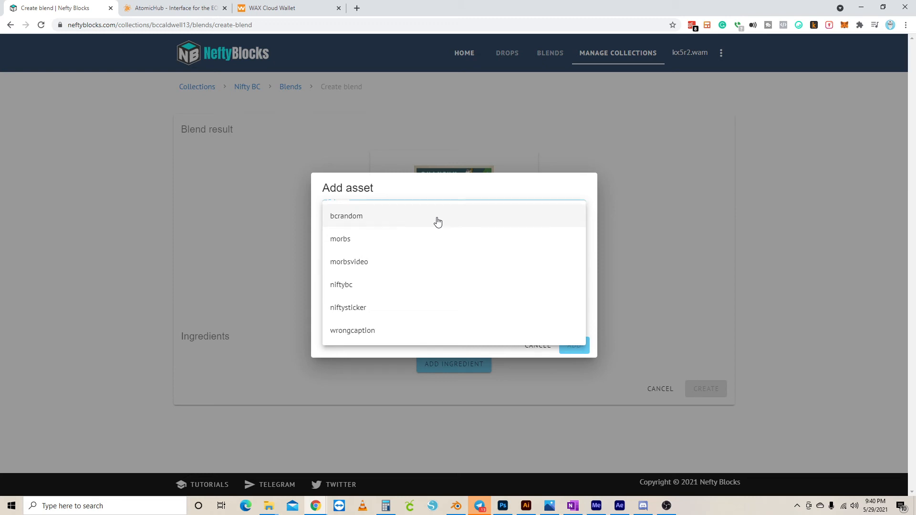
click(429, 271)
click(427, 252)
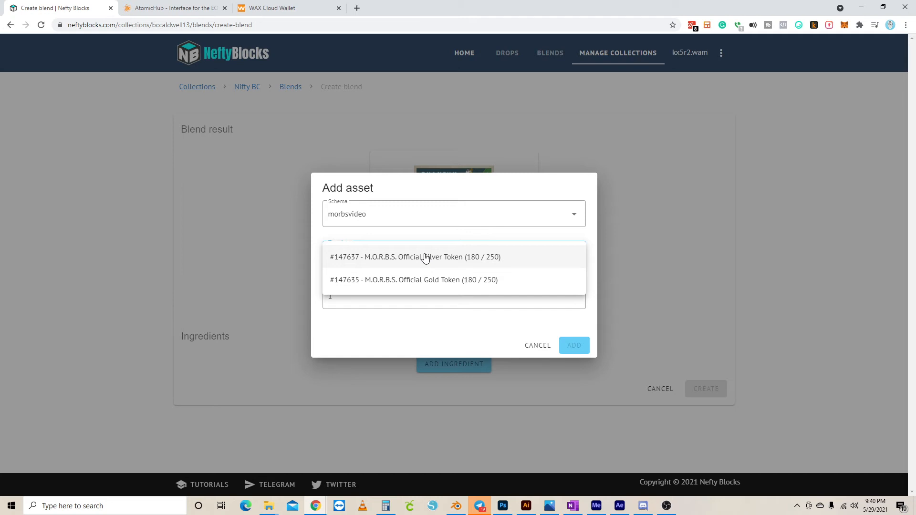
click(430, 258)
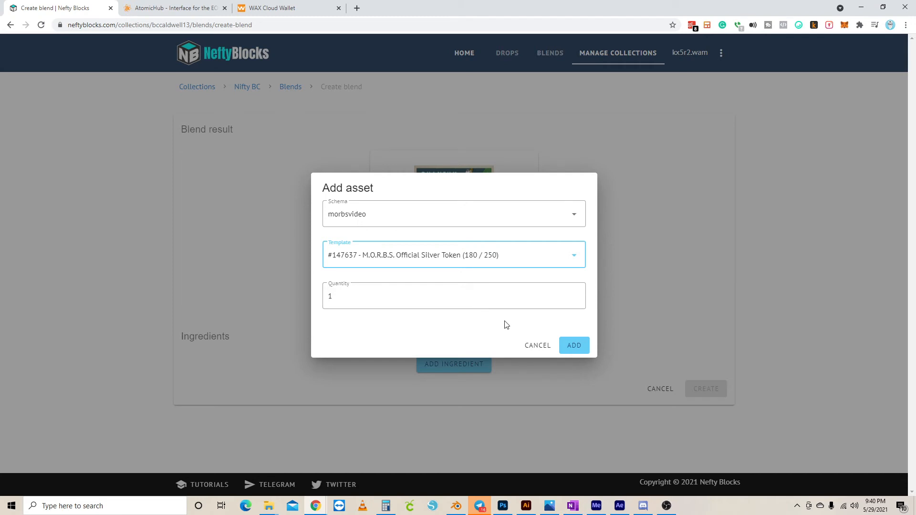
click(569, 345)
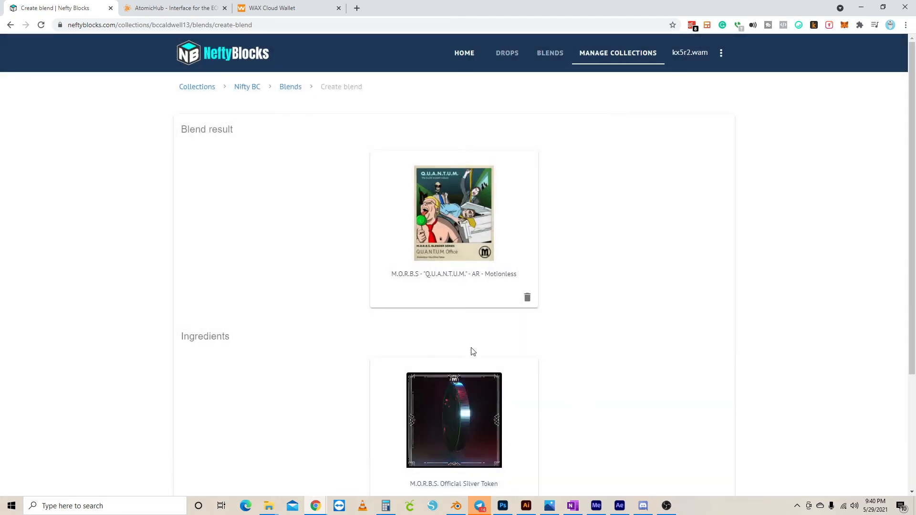
Review the new blend's result card and its Silver Token ingredient before creating it.
scroll(593, 362, down, 2)
scroll(586, 367, up, 2)
scroll(586, 366, down, 2)
scroll(585, 366, down, 1)
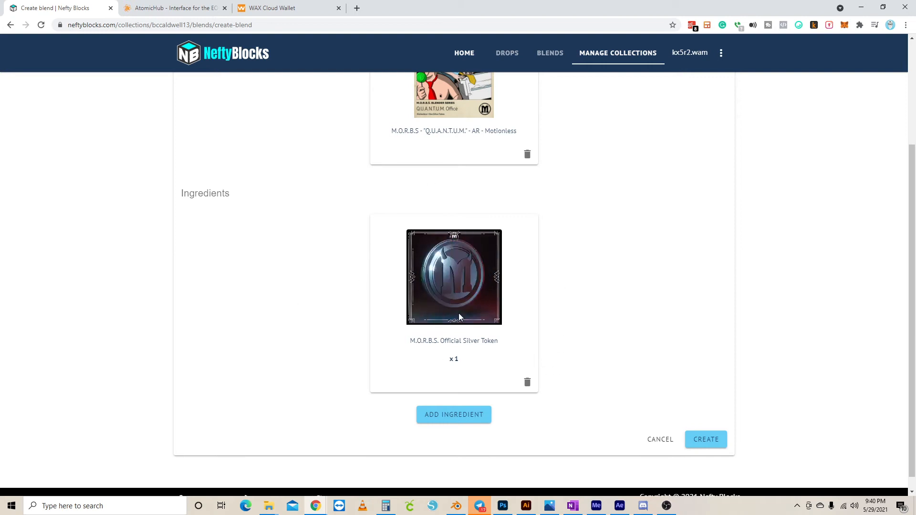
scroll(543, 272, up, 3)
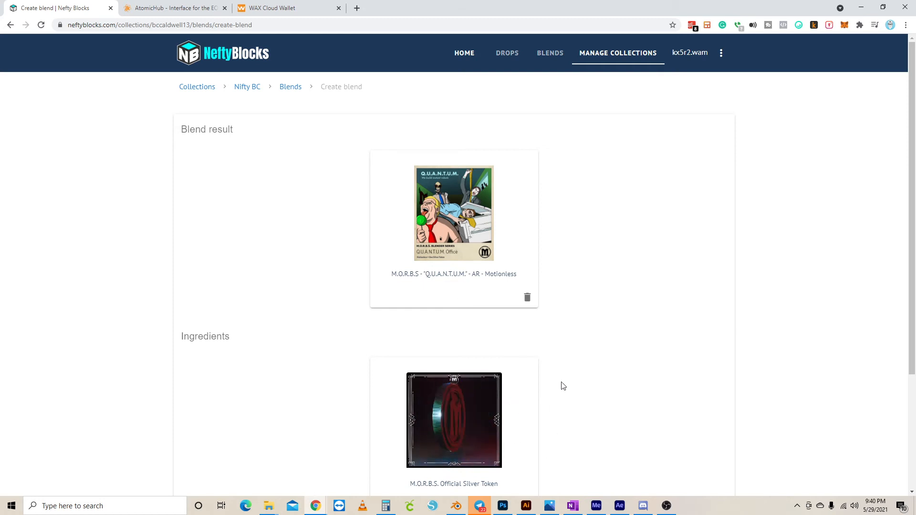
scroll(558, 386, down, 2)
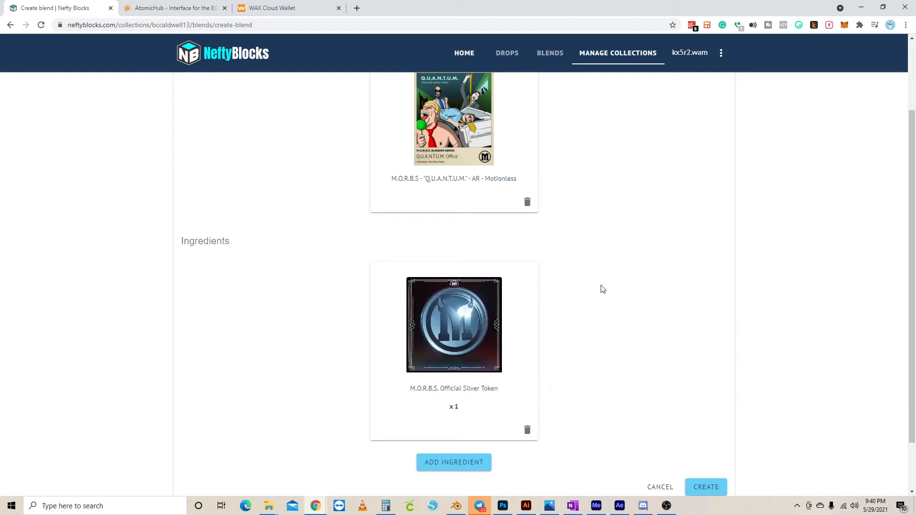
scroll(604, 292, down, 2)
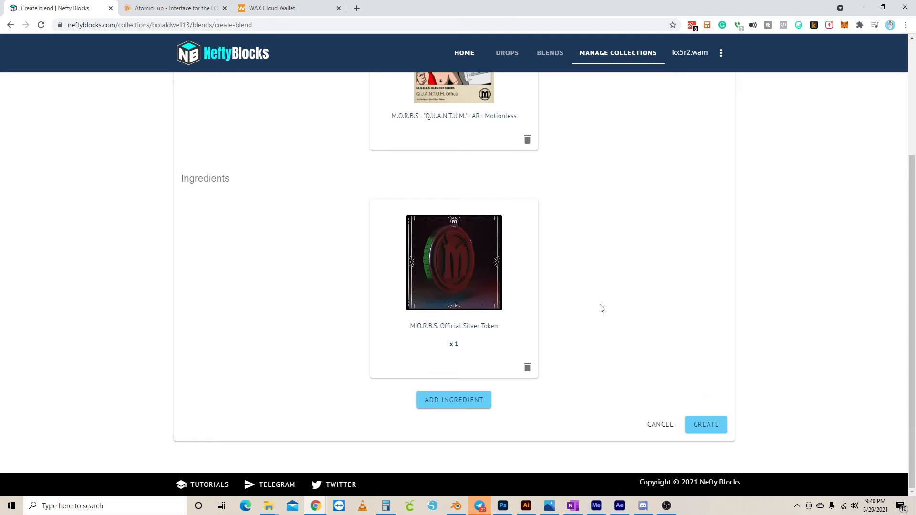
scroll(601, 308, up, 4)
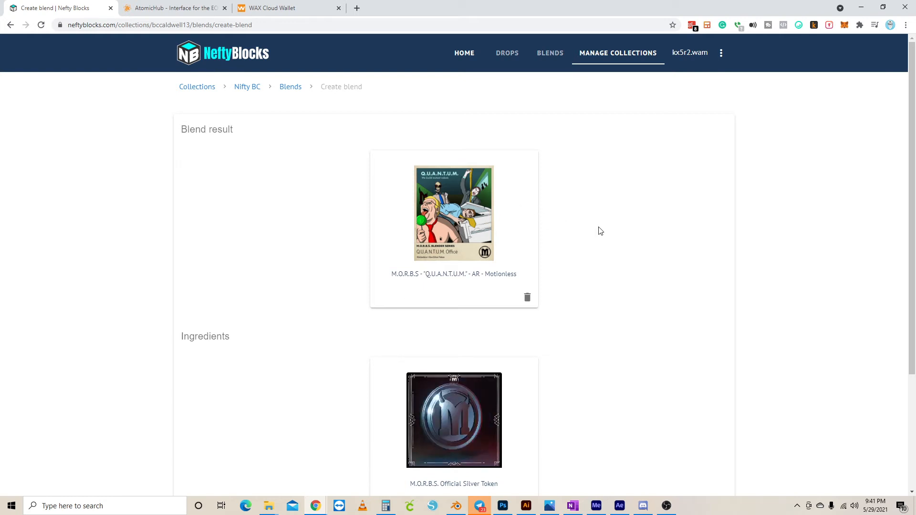
Create the blend and approve the transaction in the WAX Cloud Wallet.
scroll(545, 219, down, 3)
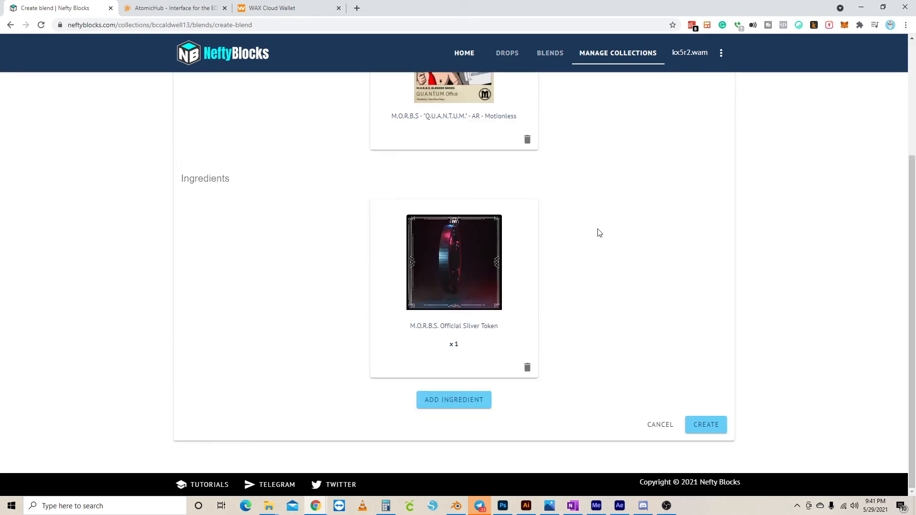
click(707, 426)
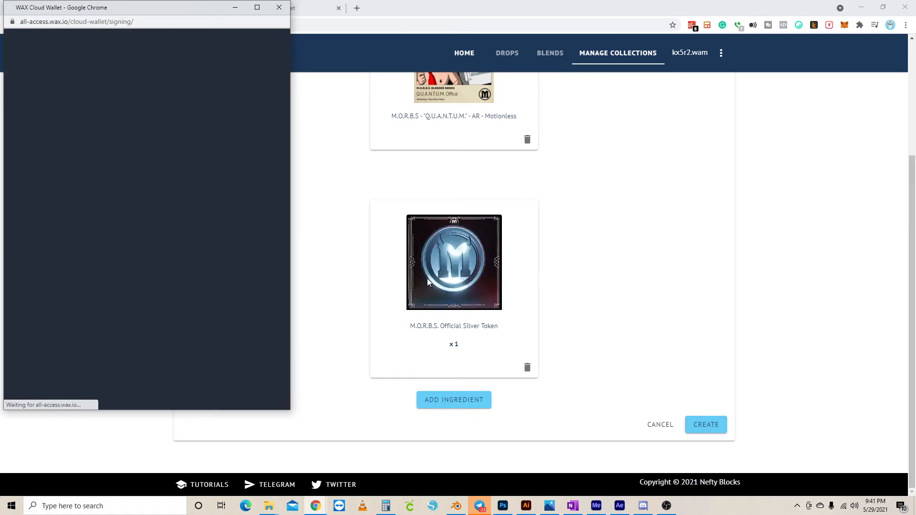
click(168, 297)
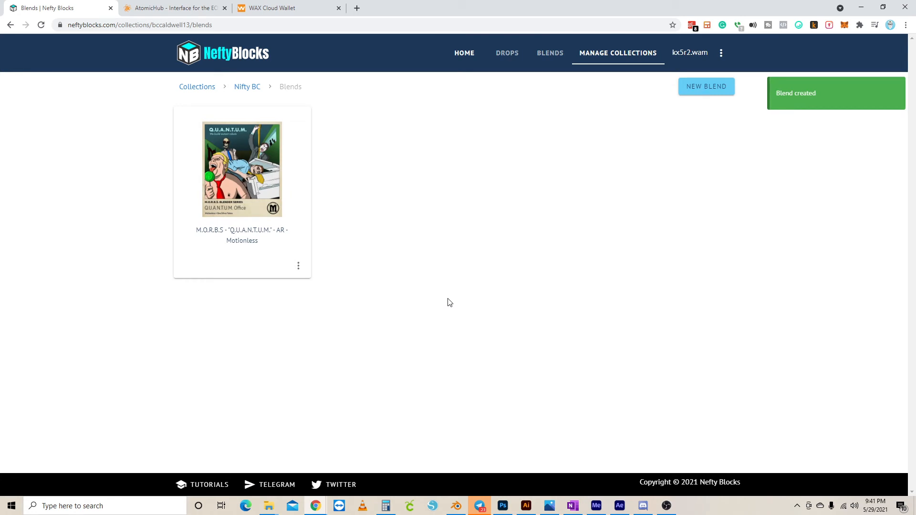
Open the Q.U.A.N.T.U.M. blend's public page and examine its requirements and the owned NFTs eligible for blending.
click(299, 266)
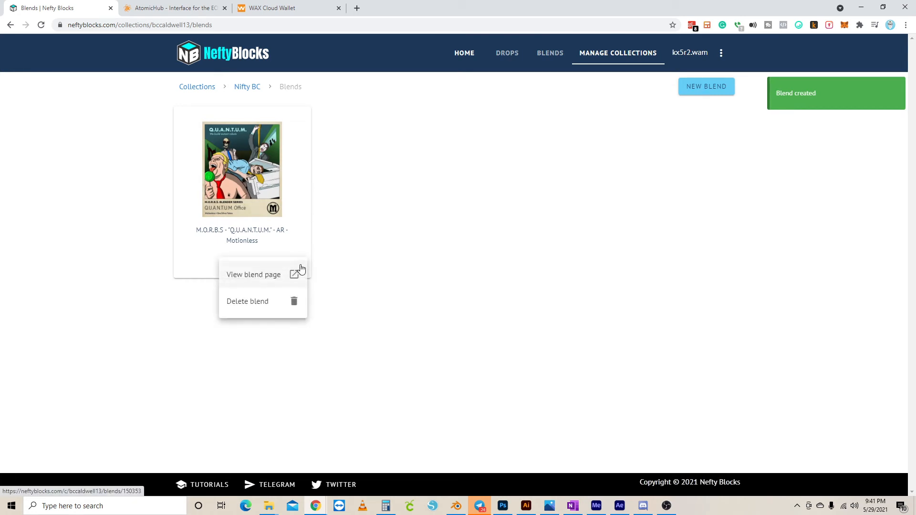
click(261, 277)
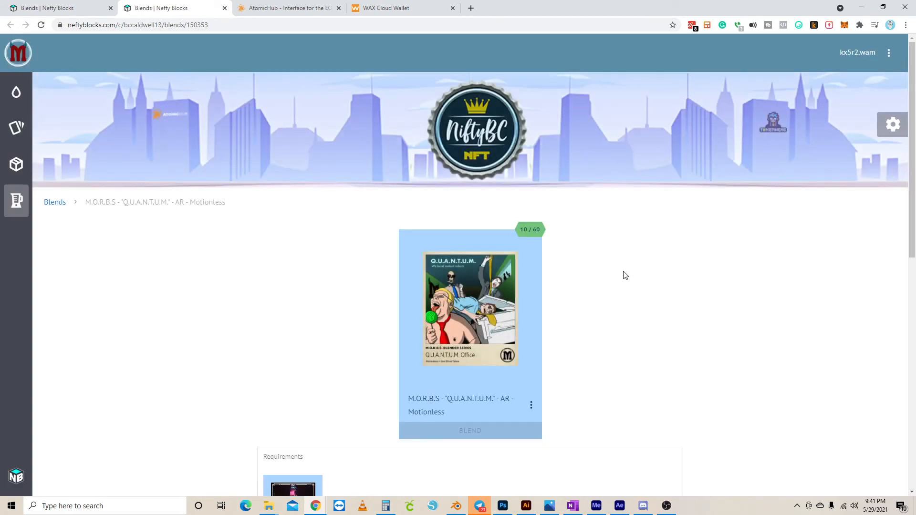
scroll(625, 278, down, 4)
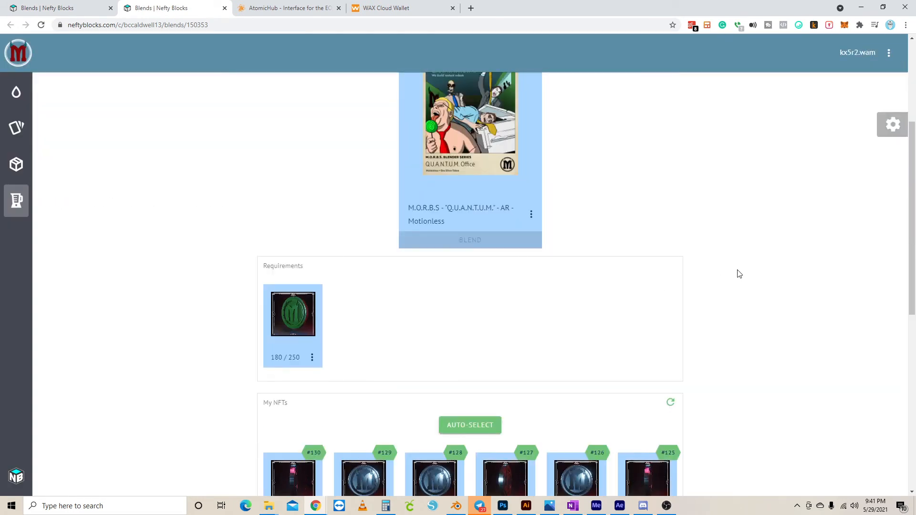
scroll(735, 276, up, 1)
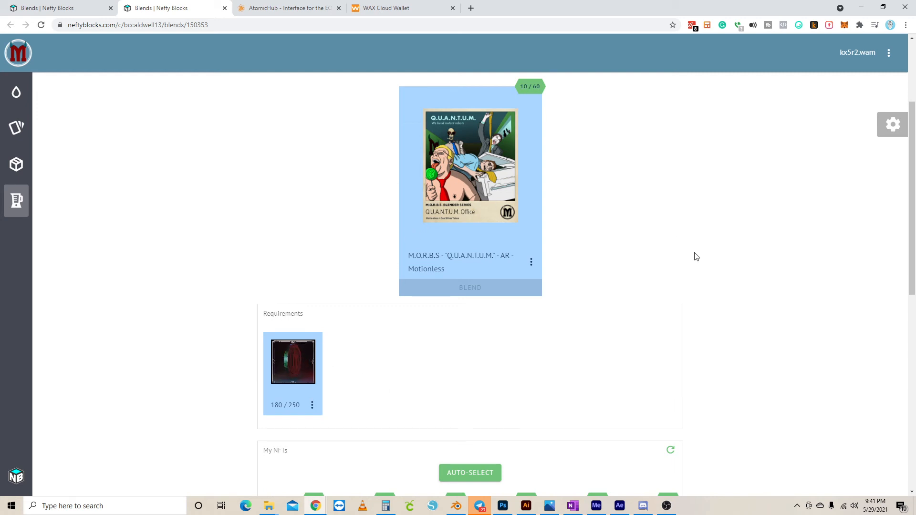
scroll(694, 257, down, 3)
scroll(597, 274, down, 4)
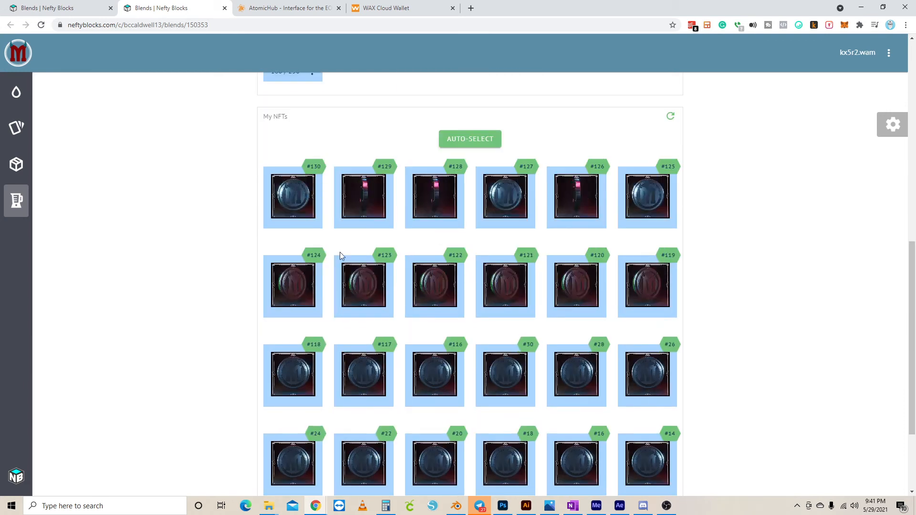
scroll(413, 219, up, 2)
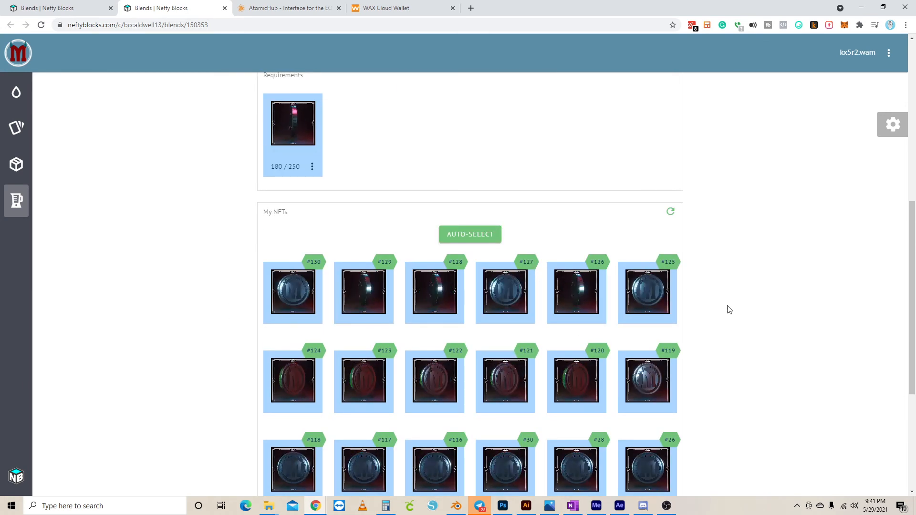
scroll(727, 303, up, 2)
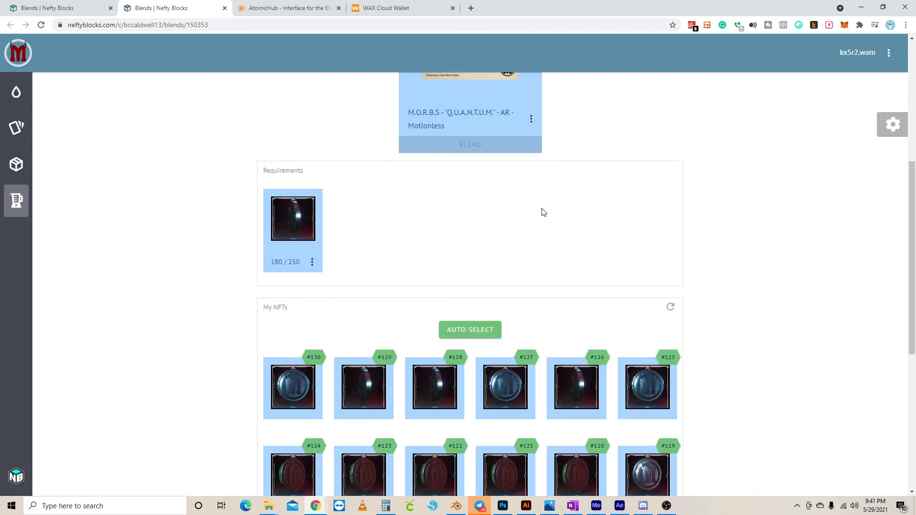
scroll(516, 322, up, 2)
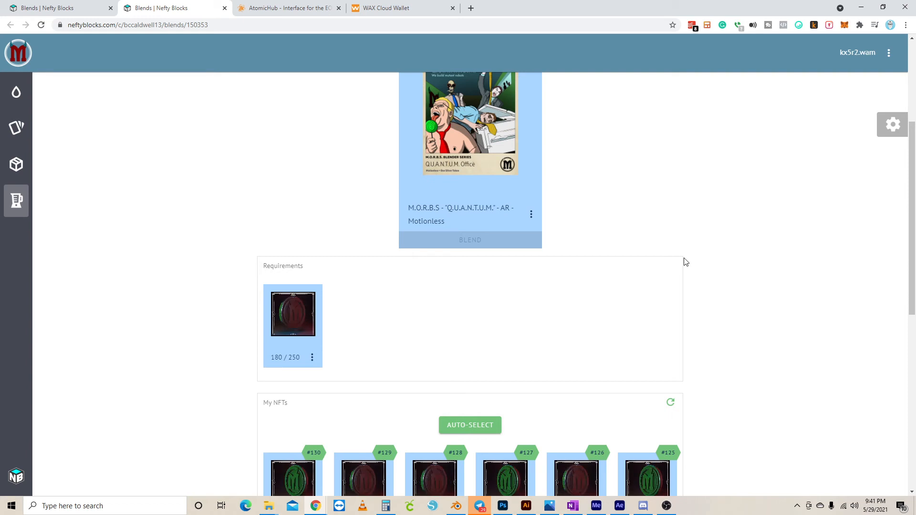
scroll(687, 268, down, 9)
scroll(685, 265, up, 10)
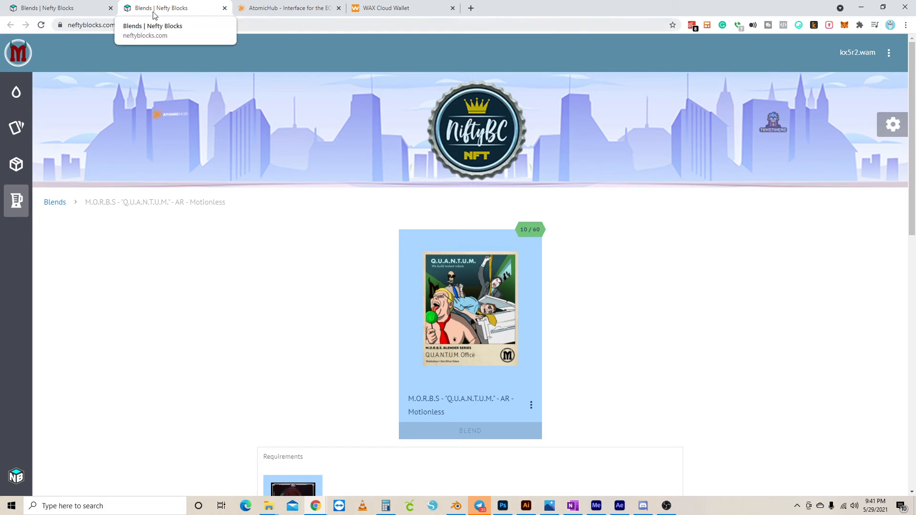
Switch to AtomicHub and check the details of template #150353 in the morbs schema.
click(287, 8)
scroll(381, 250, down, 5)
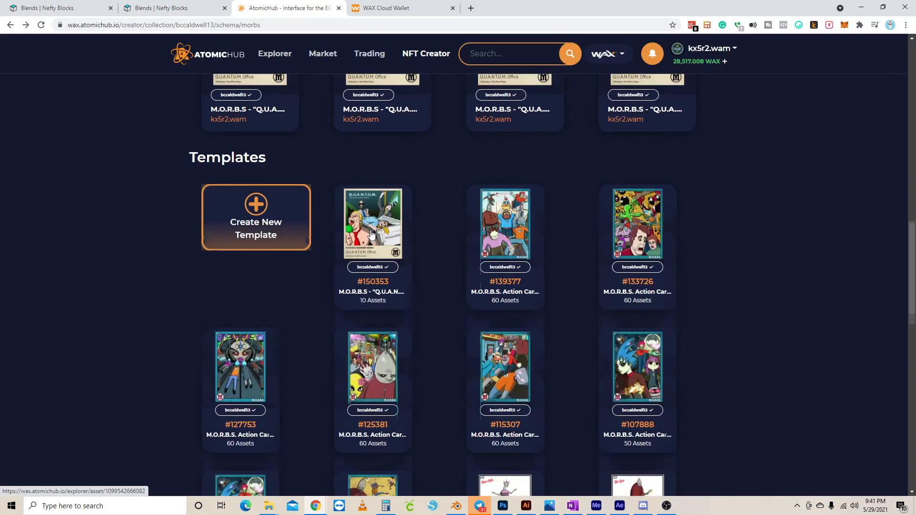
mouse_move(381, 250)
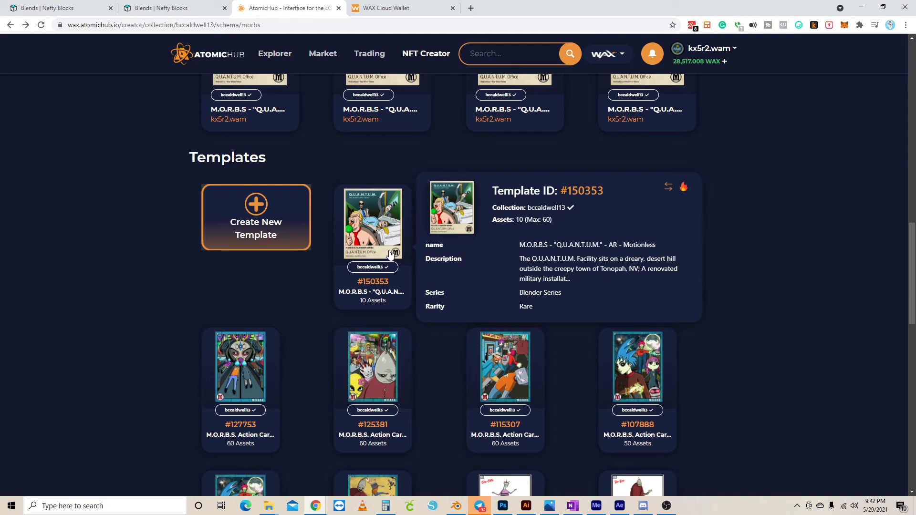
Return to the NeftyBlocks blend page and look over the Q.U.A.N.T.U.M. blend and its requirements again.
click(163, 7)
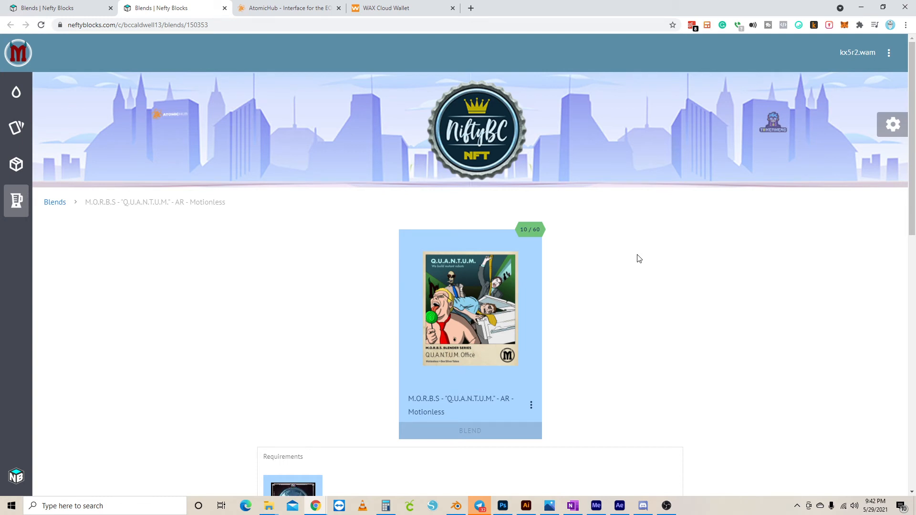
scroll(637, 258, down, 4)
scroll(635, 257, up, 4)
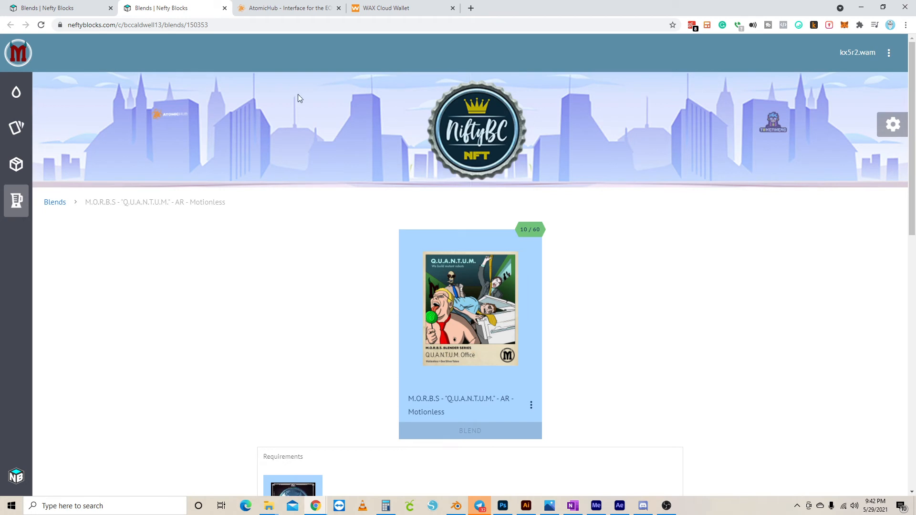